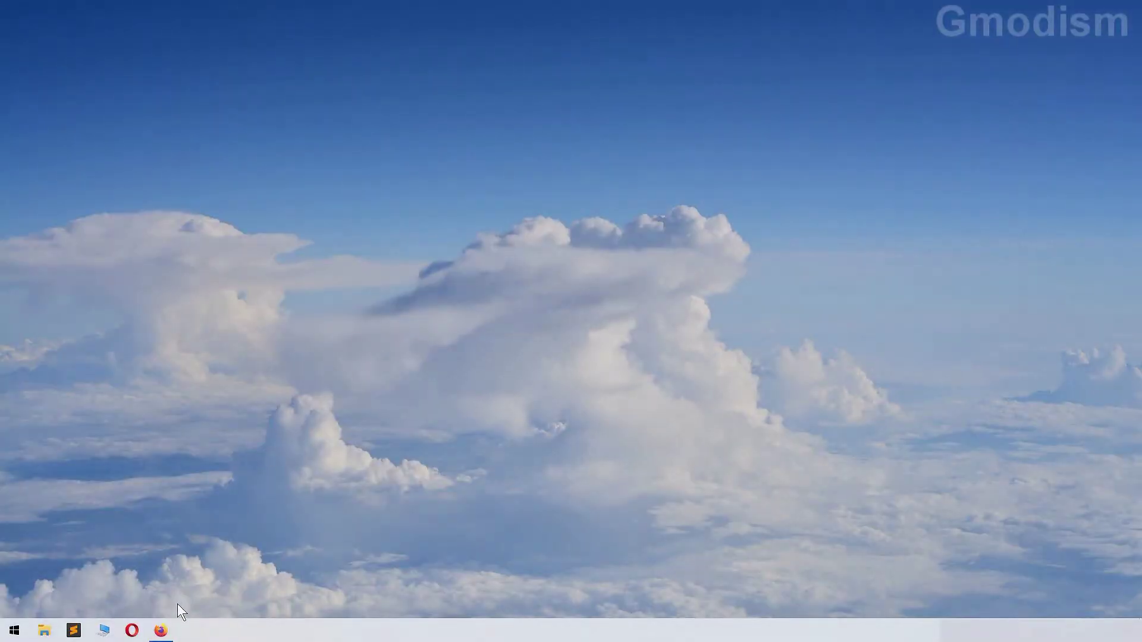
# In Firefox, download OOSU10.exe from the O&O ShutUp10 page with Spara fil and run it.
pyautogui.click(161, 630)
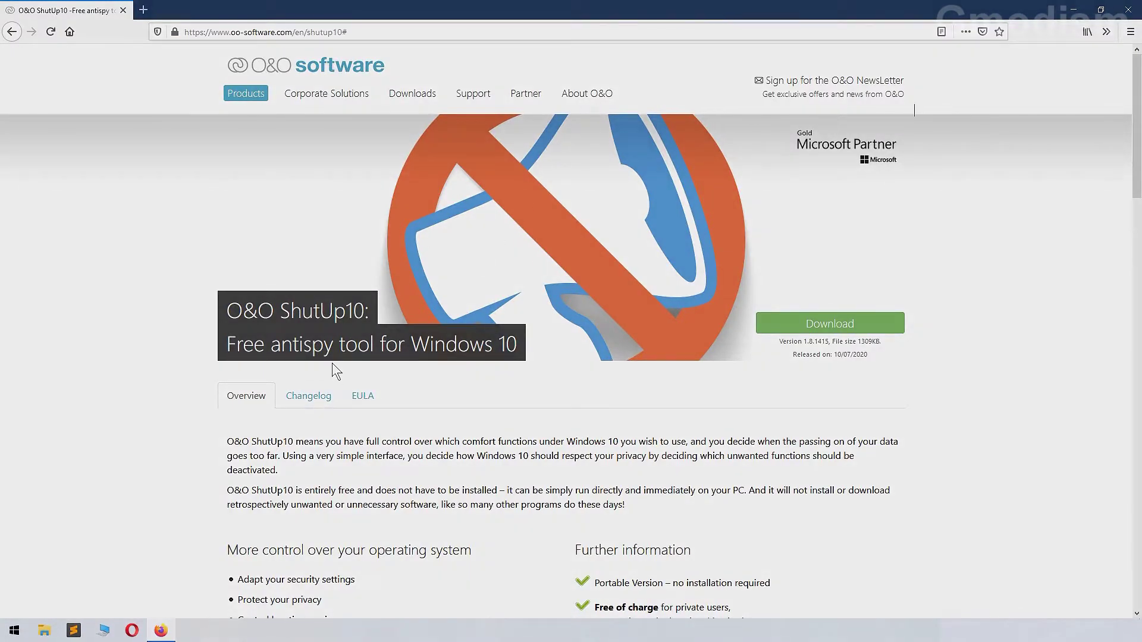
pyautogui.click(835, 325)
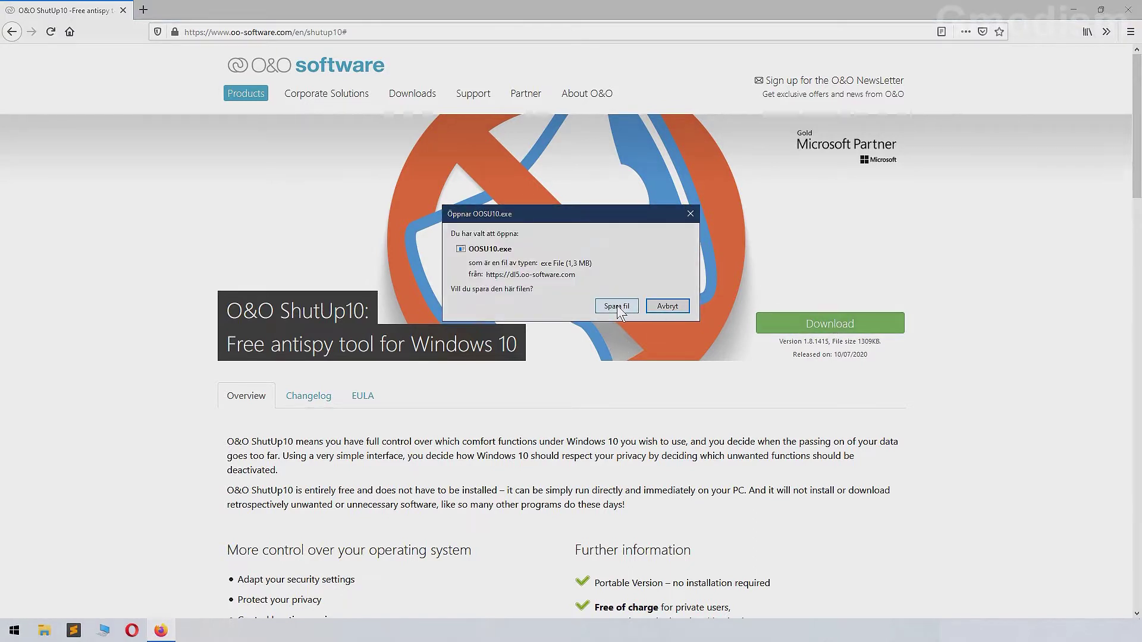
pyautogui.click(616, 306)
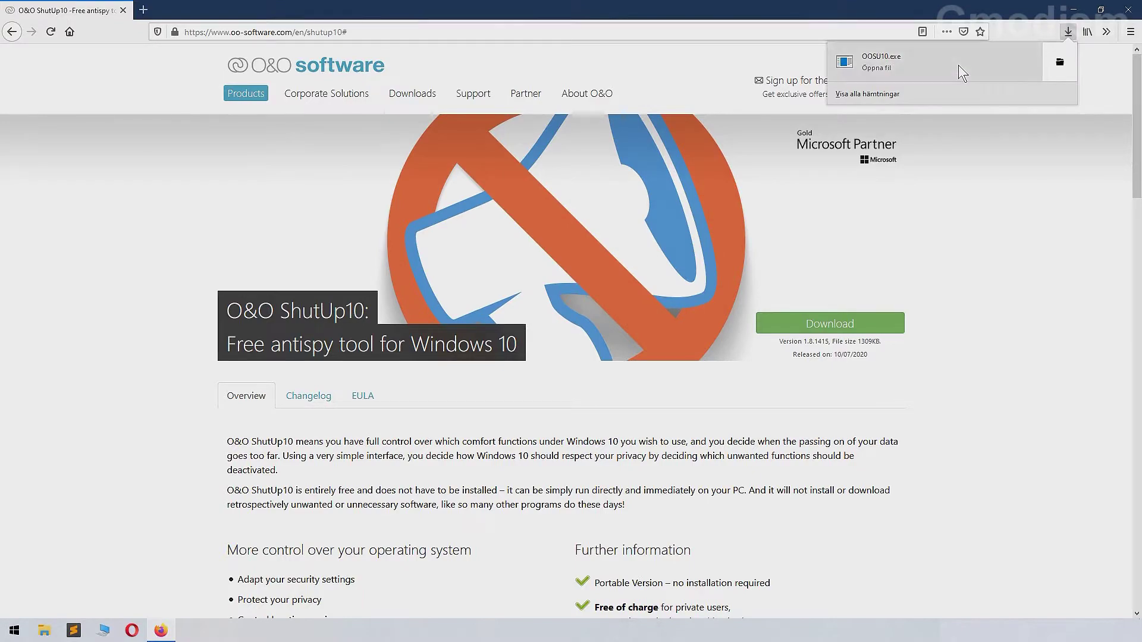
pyautogui.click(1069, 31)
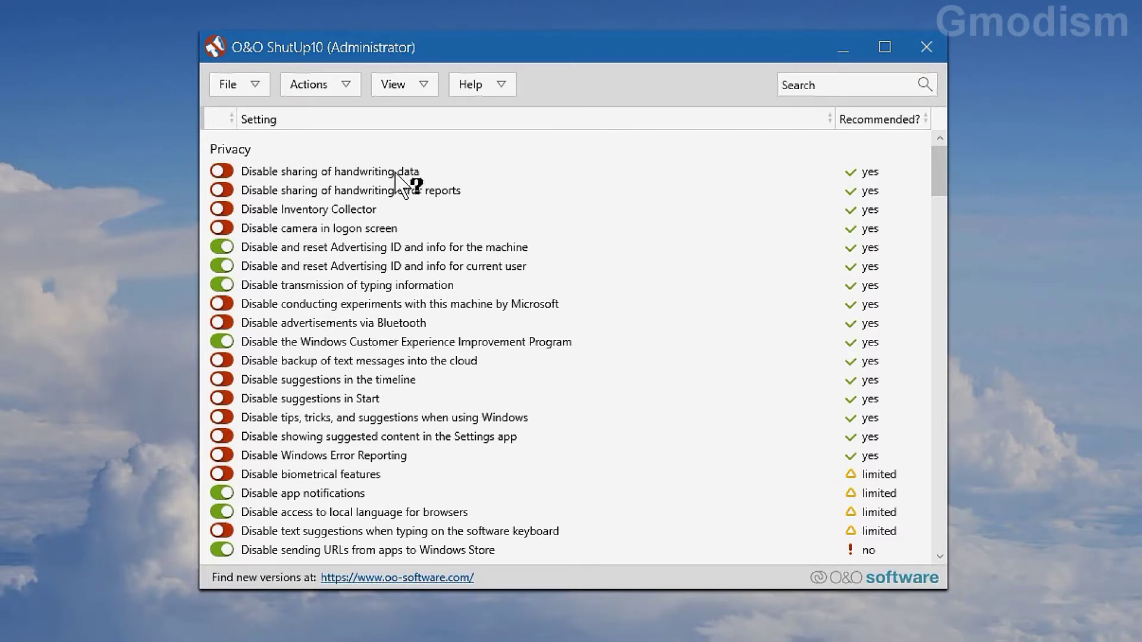
# Expand the 'Disable sharing of handwriting data' entry to read its policy description.
pyautogui.click(396, 172)
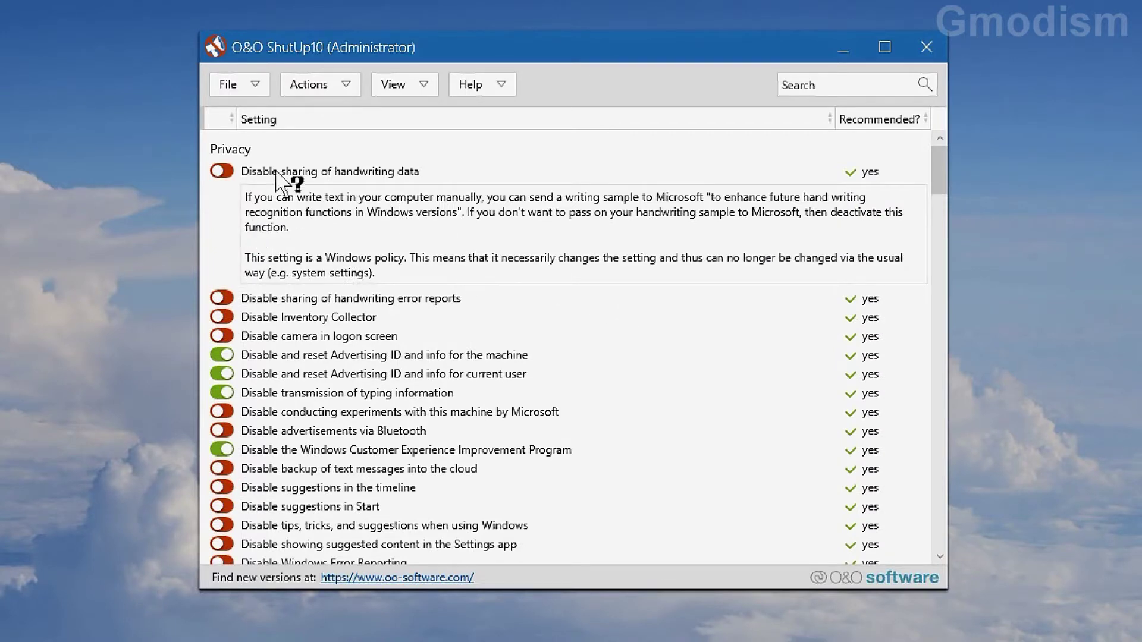
# Switch on 'Disable sharing of handwriting data' and decline creating a system restore point.
pyautogui.click(356, 174)
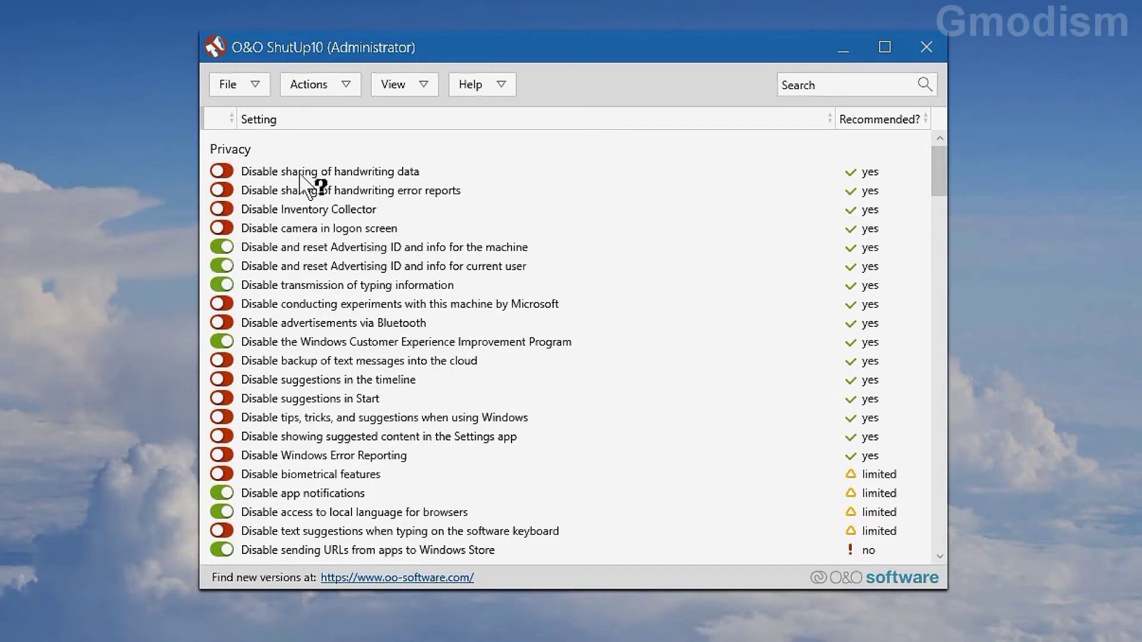
pyautogui.click(222, 172)
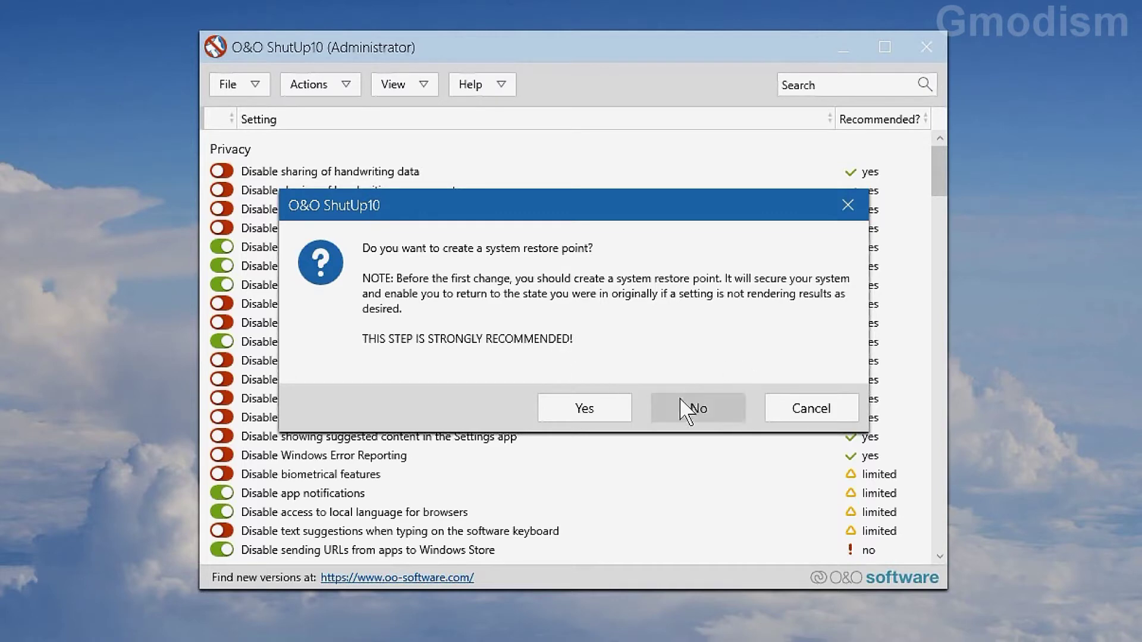
pyautogui.click(699, 415)
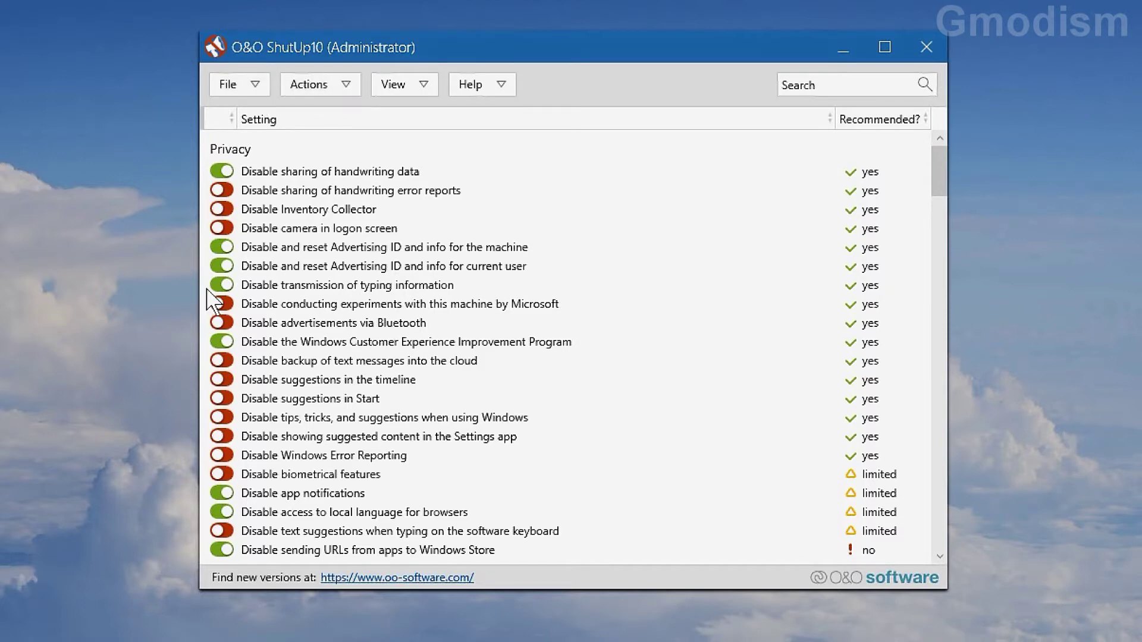
pyautogui.click(338, 88)
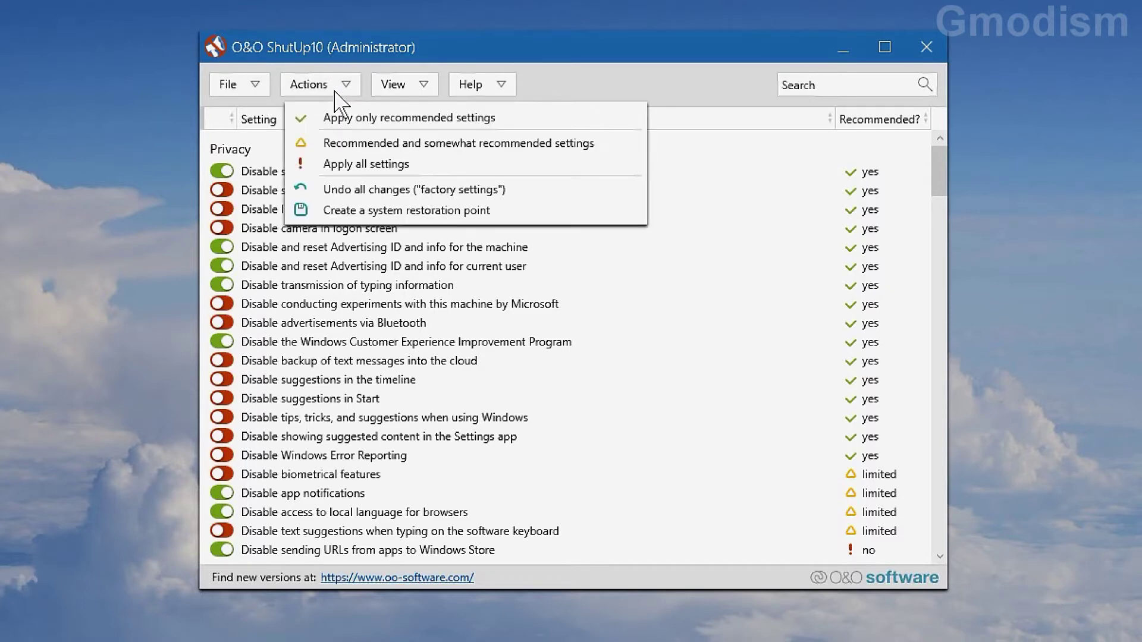
# Choose Actions > Apply only recommended settings to enable every recommended Privacy, Security and Lock Screen option.
pyautogui.click(408, 119)
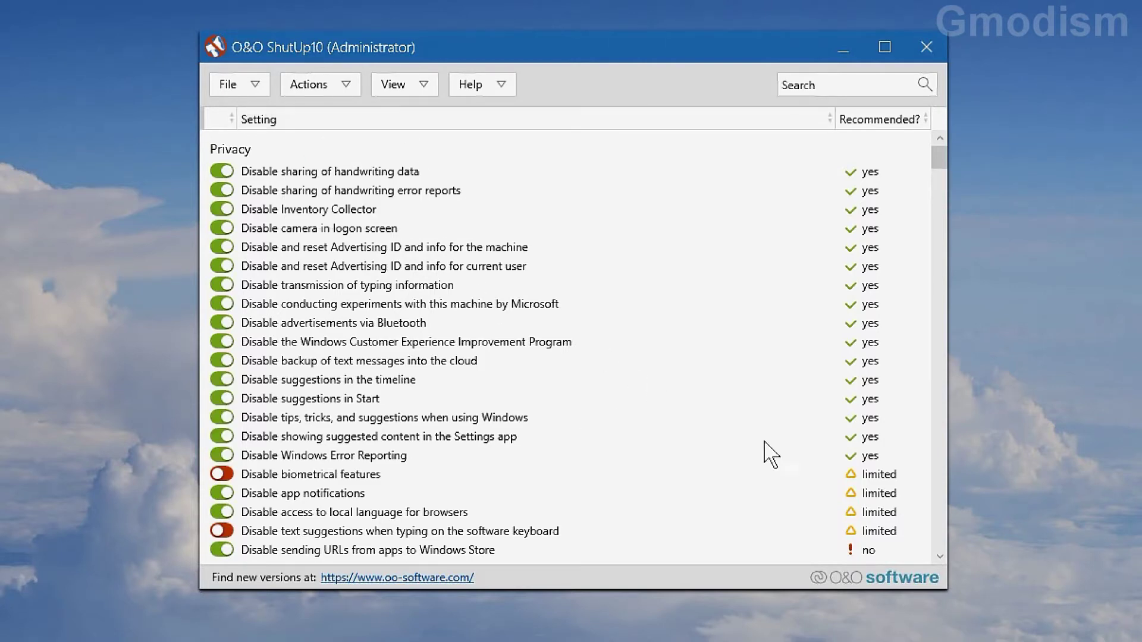
pyautogui.moveTo(942, 153)
pyautogui.mouseDown()
pyautogui.moveTo(943, 618)
pyautogui.moveTo(956, 235)
pyautogui.moveTo(943, 133)
pyautogui.mouseUp()
# Read the 'Disable biometrical features' description and switch that setting on.
pyautogui.scroll(-4, 719, 235)
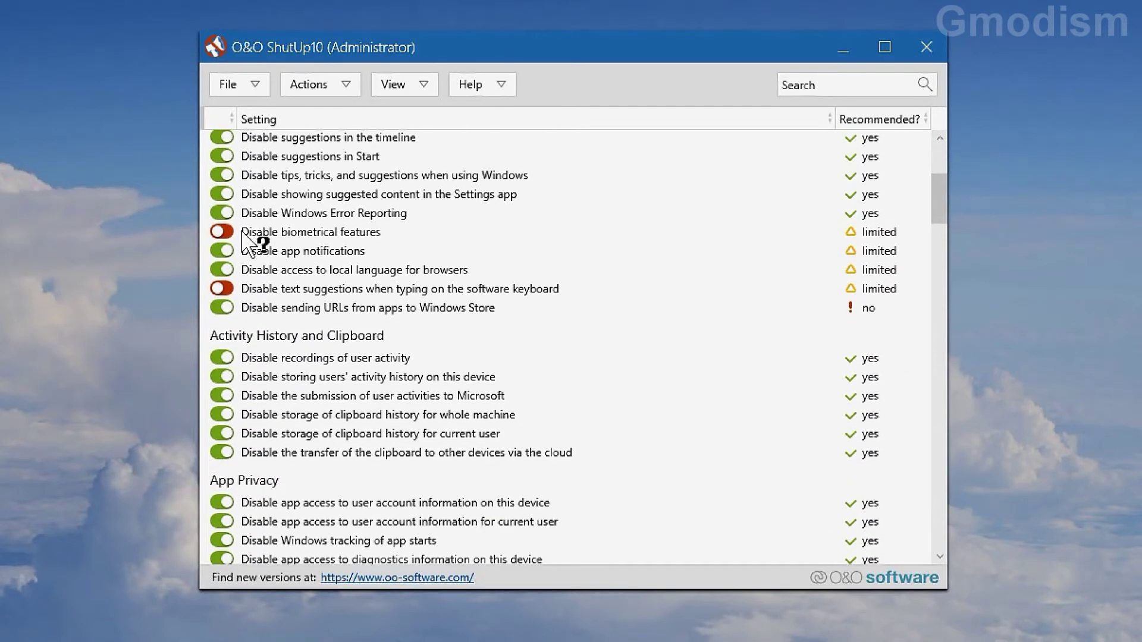
pyautogui.click(260, 233)
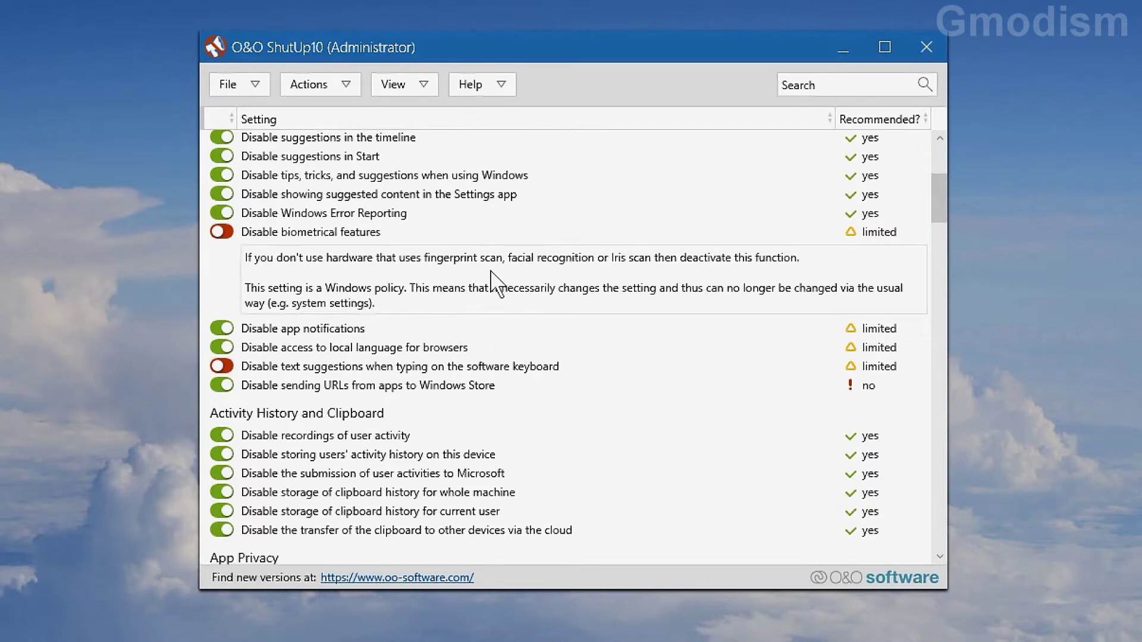
pyautogui.click(222, 232)
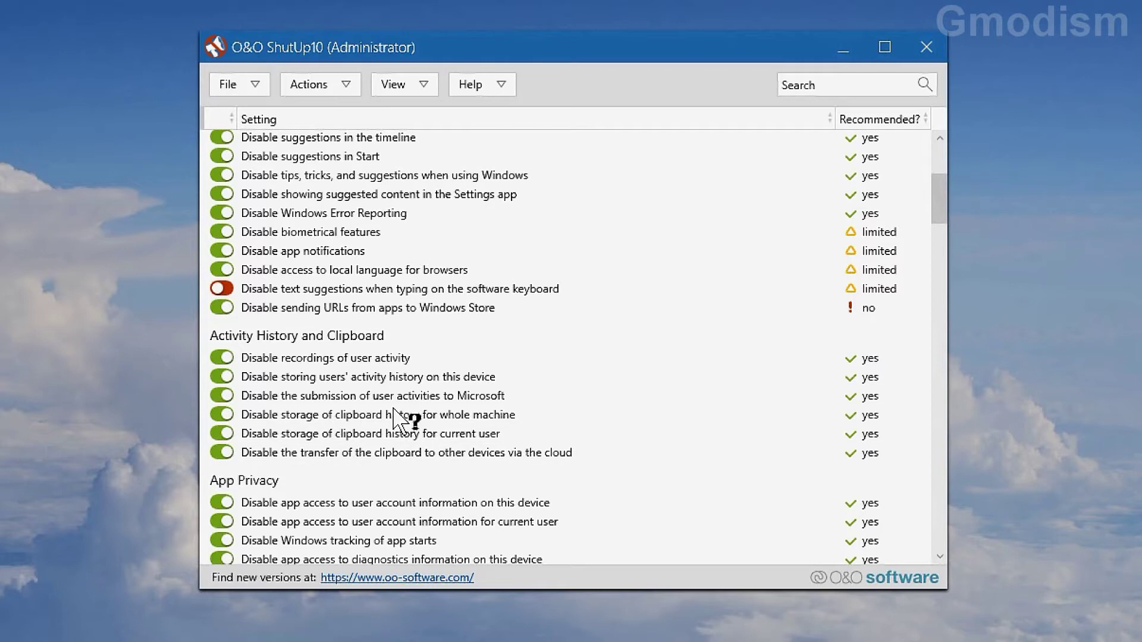
# Under App Privacy, switch on 'Disable app access to camera' for this device.
pyautogui.scroll(-3, 395, 419)
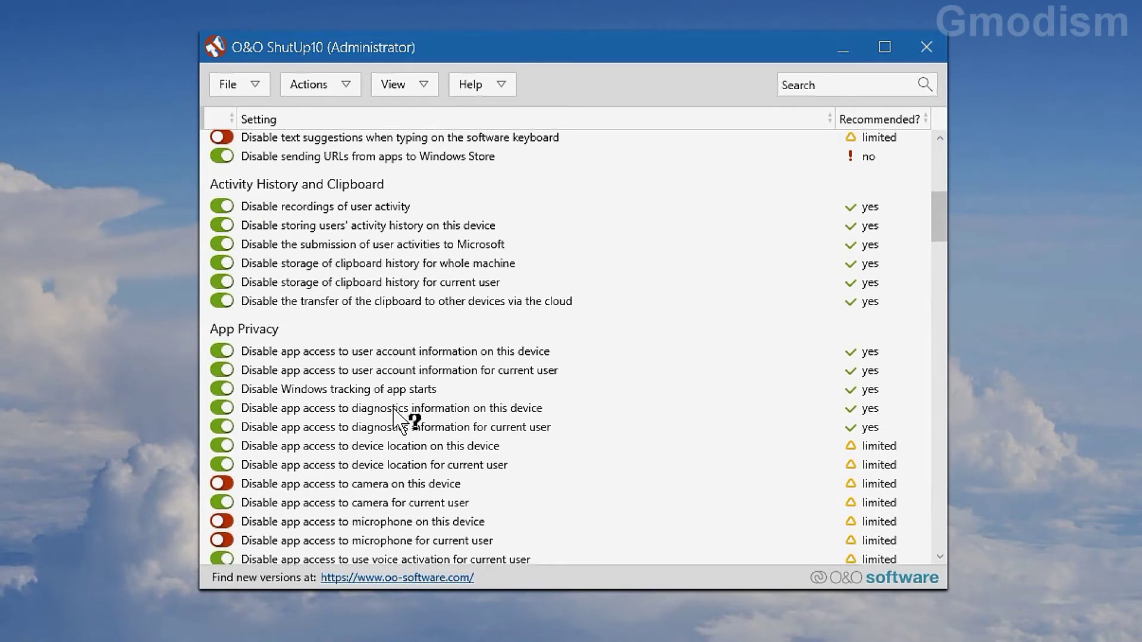
pyautogui.scroll(-3, 394, 416)
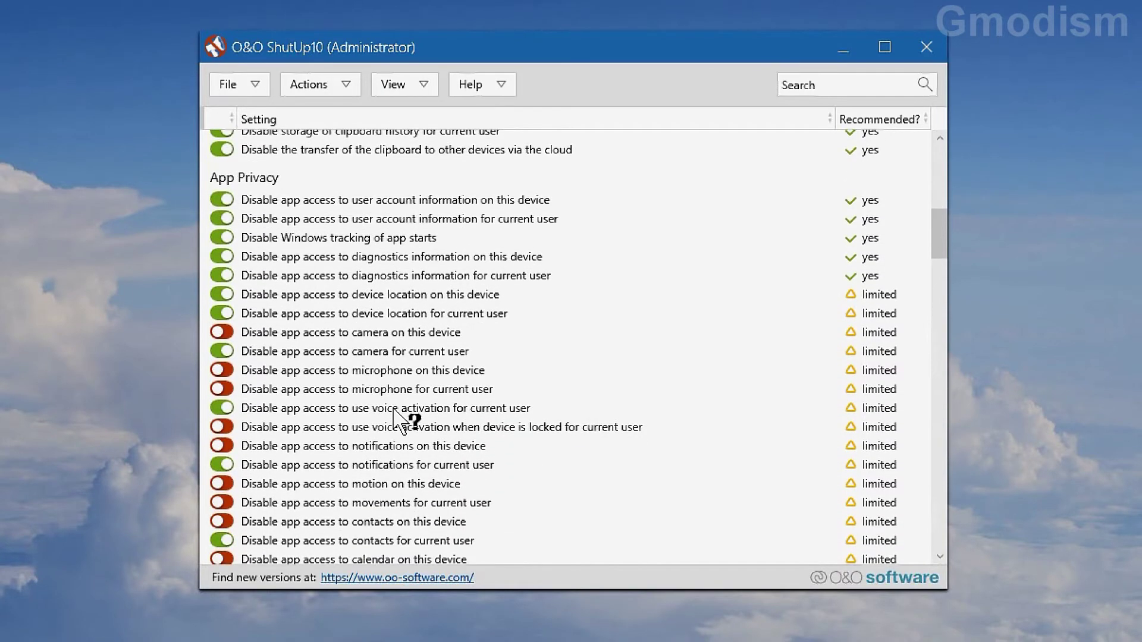
pyautogui.click(226, 333)
pyautogui.scroll(-1, 228, 337)
pyautogui.scroll(-4, 228, 340)
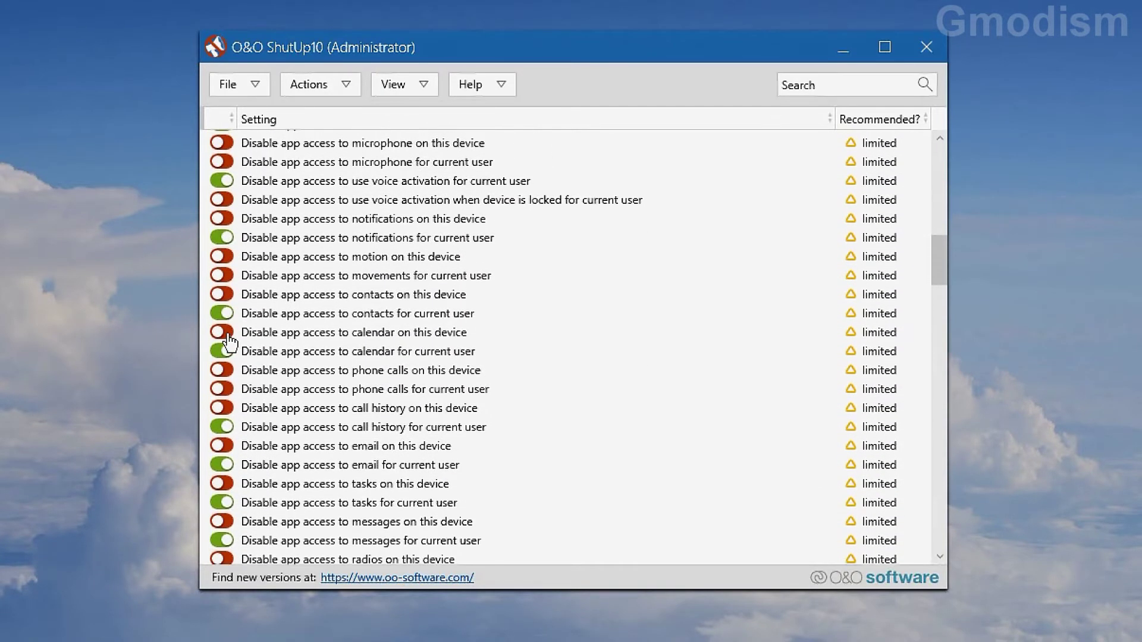
pyautogui.scroll(3, 229, 341)
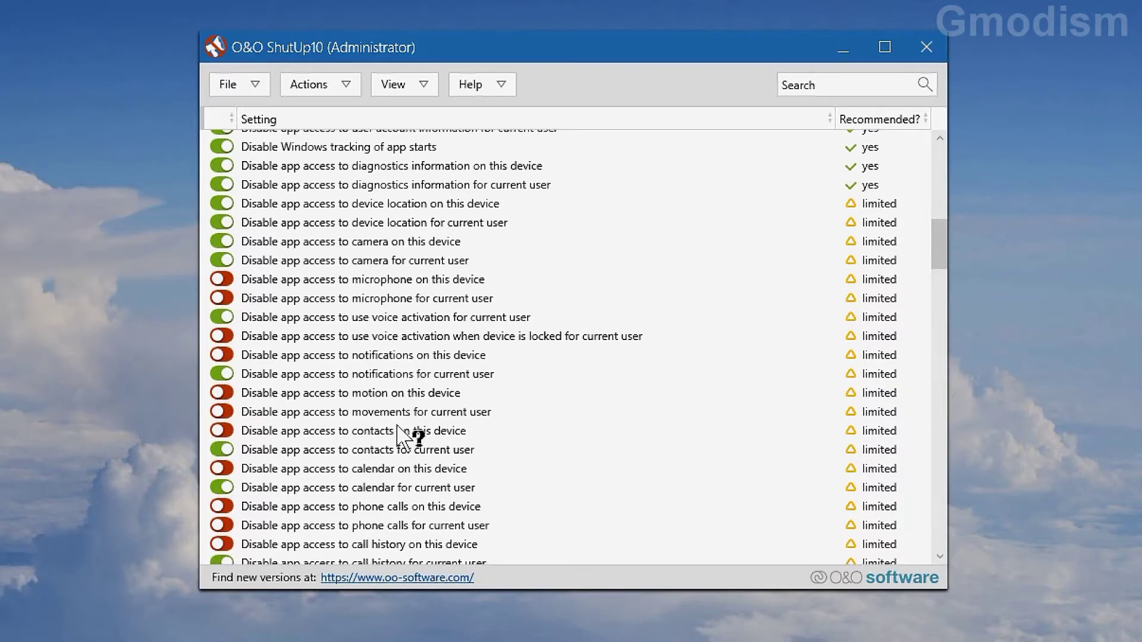
pyautogui.scroll(-1, 398, 433)
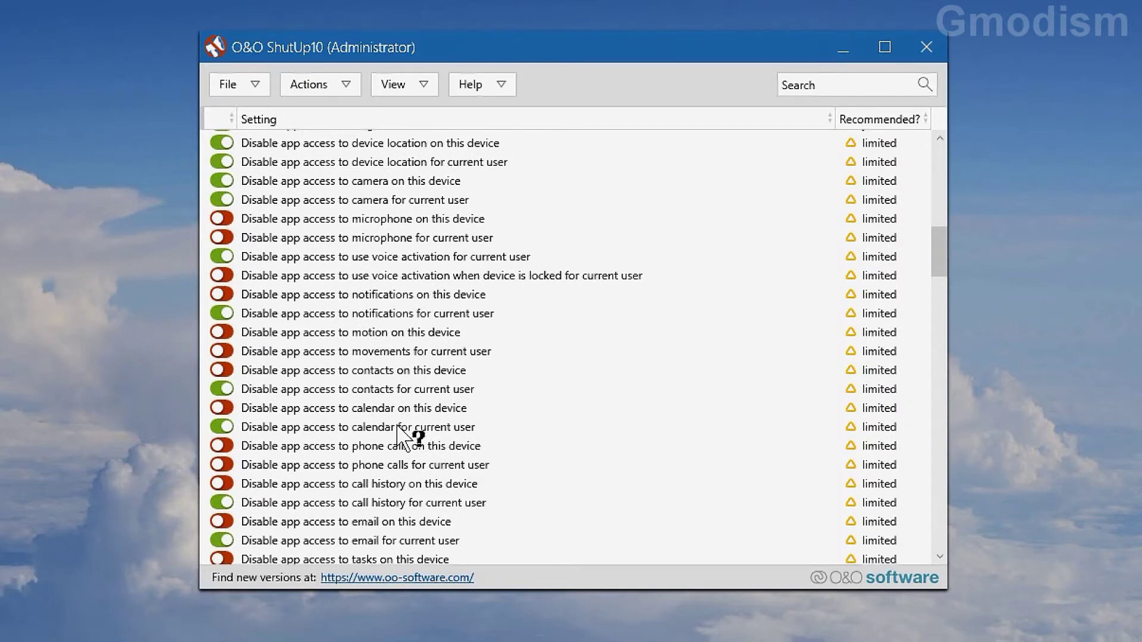
pyautogui.scroll(-1, 397, 433)
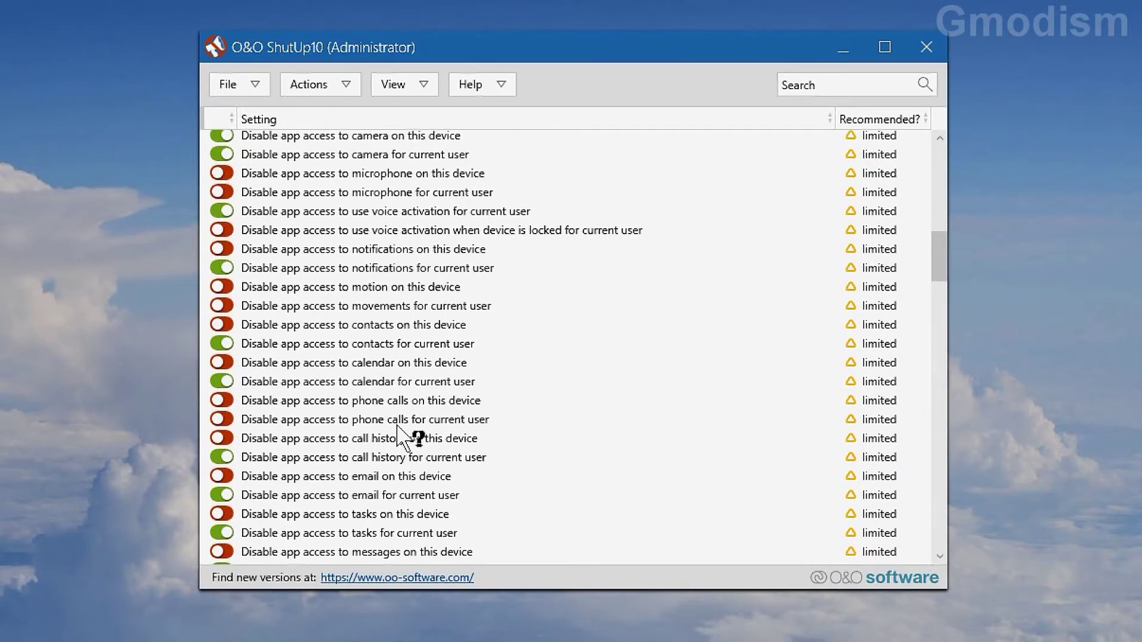
pyautogui.scroll(-2, 398, 433)
pyautogui.scroll(-2, 398, 433)
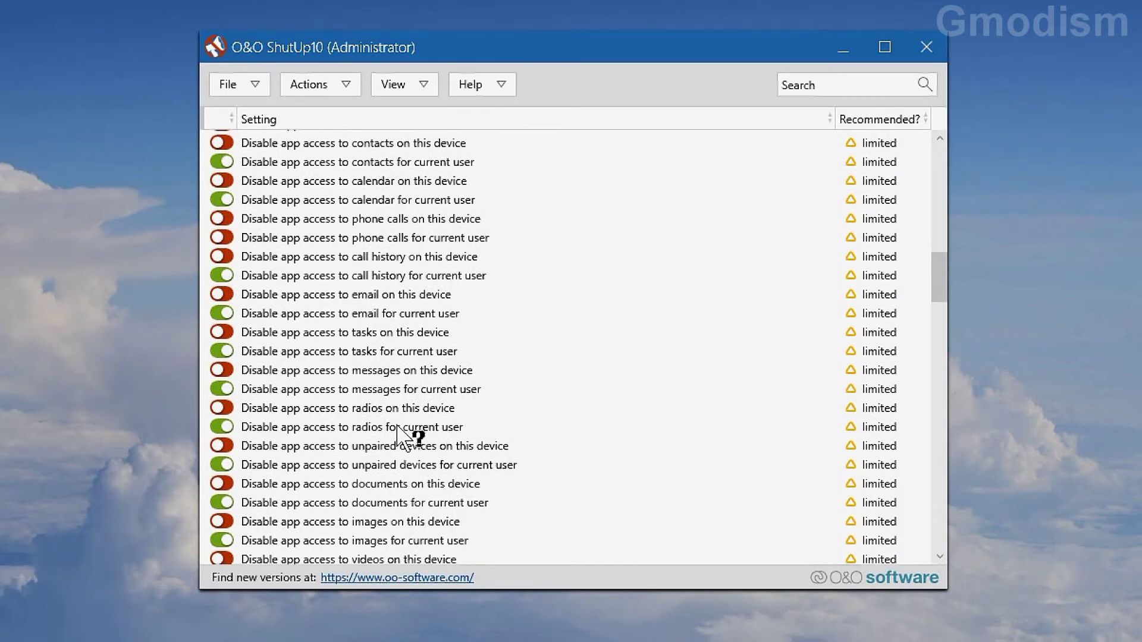
pyautogui.scroll(-3, 525, 417)
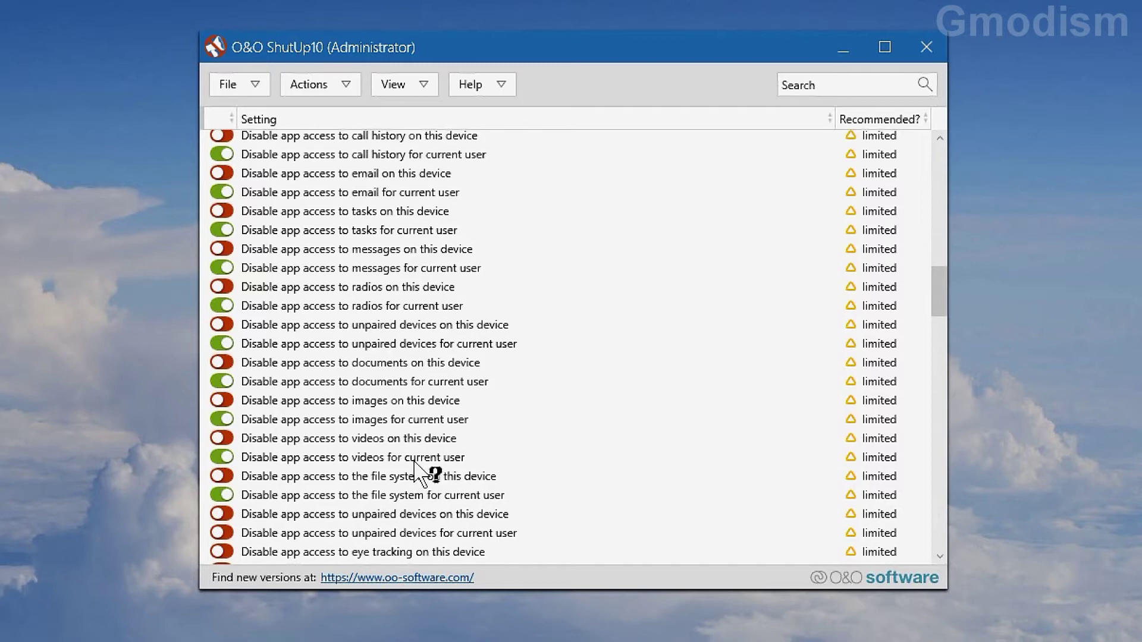
pyautogui.scroll(-3, 420, 469)
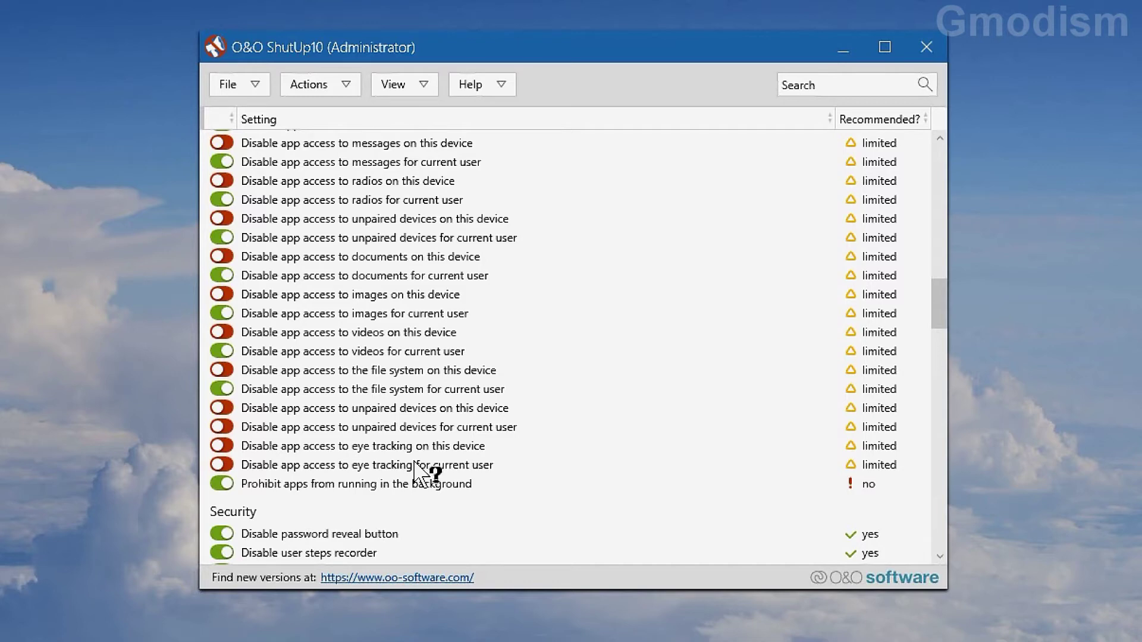
pyautogui.scroll(-3, 420, 470)
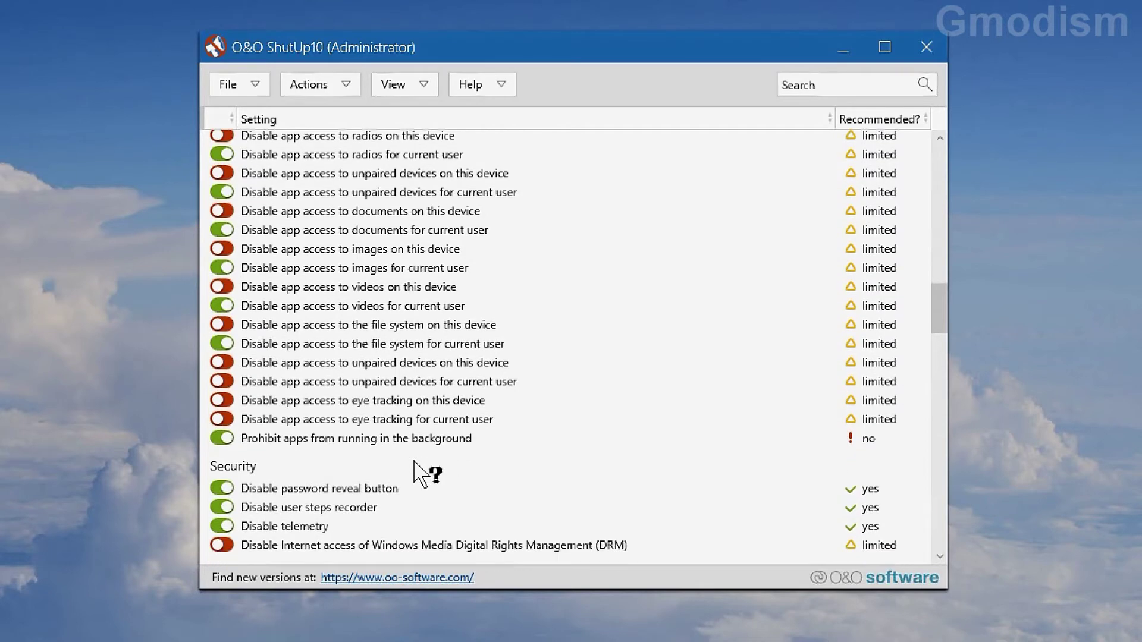
pyautogui.scroll(-5, 420, 470)
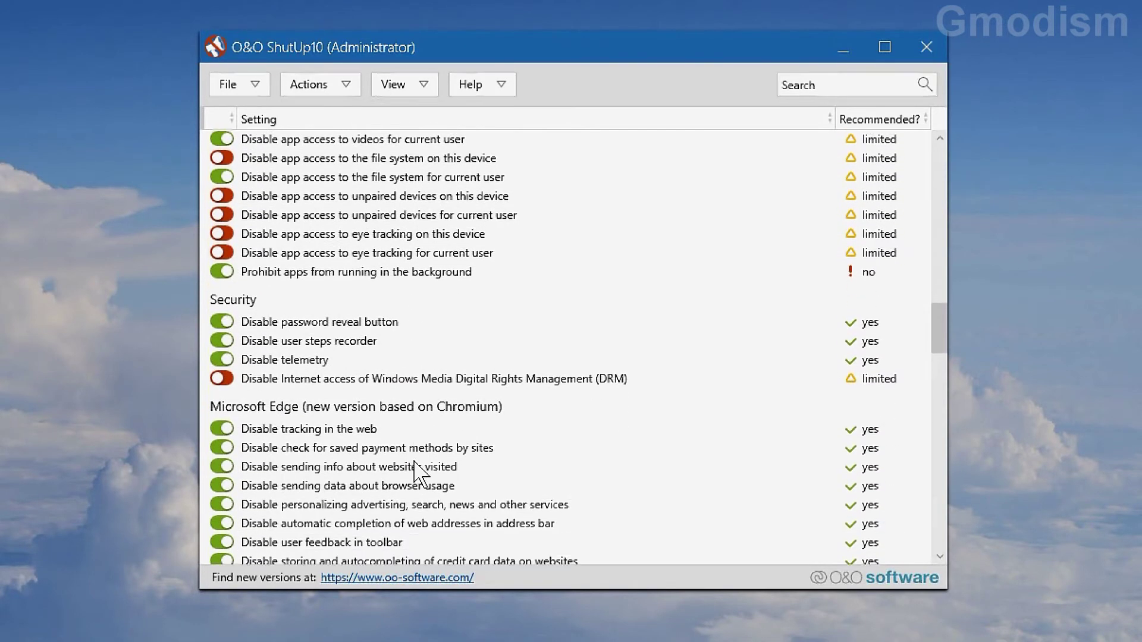
pyautogui.scroll(-1, 420, 470)
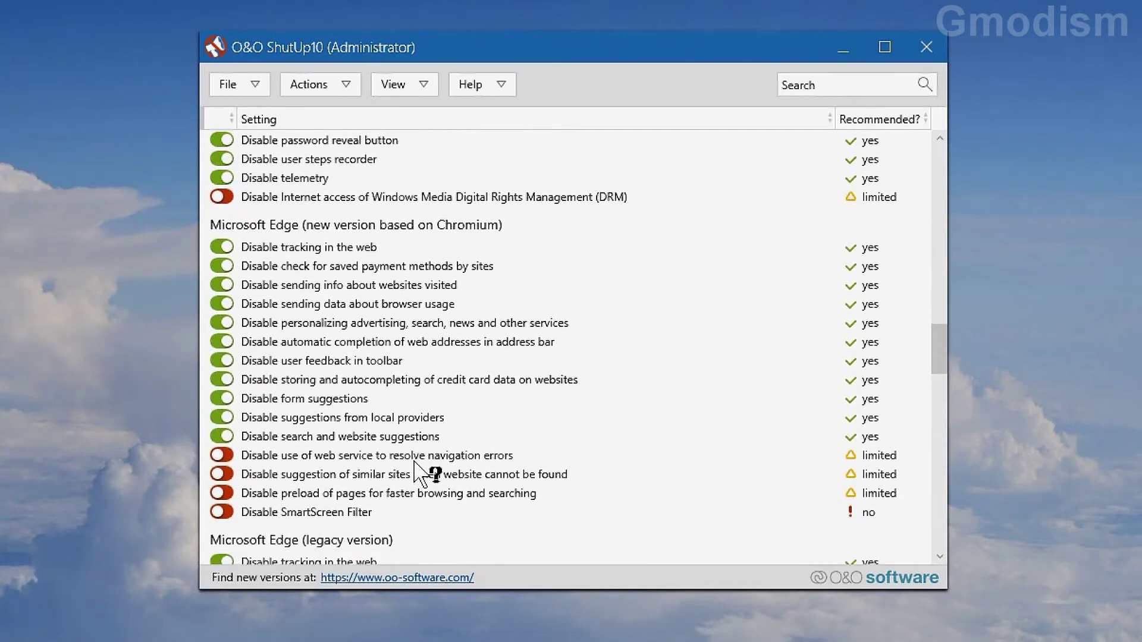
pyautogui.scroll(-2, 420, 470)
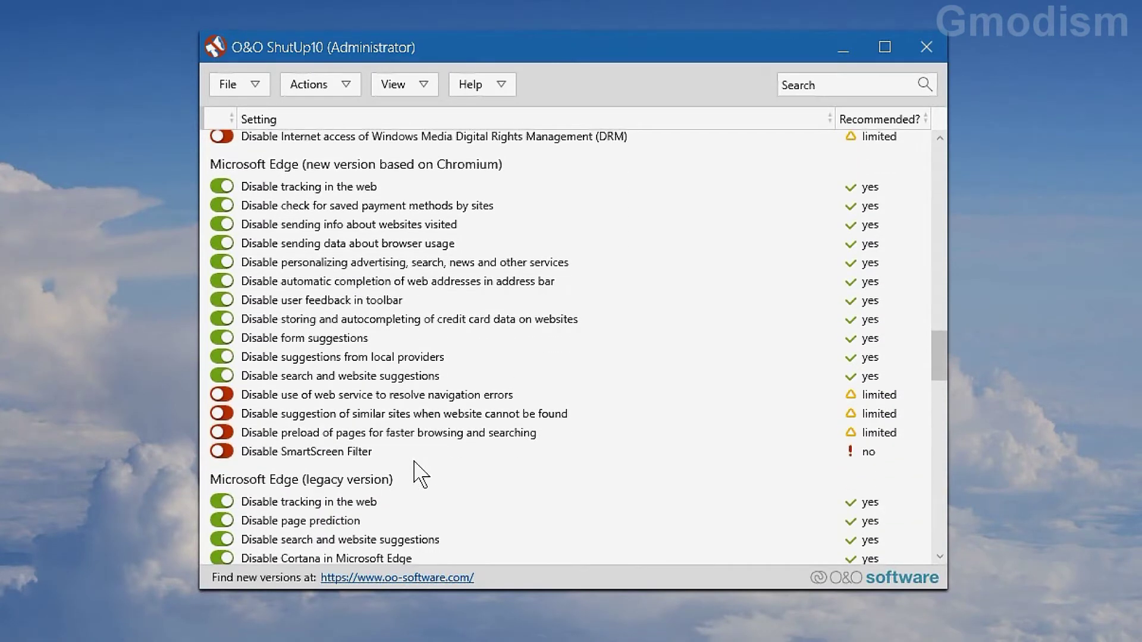
pyautogui.scroll(-20, 415, 462)
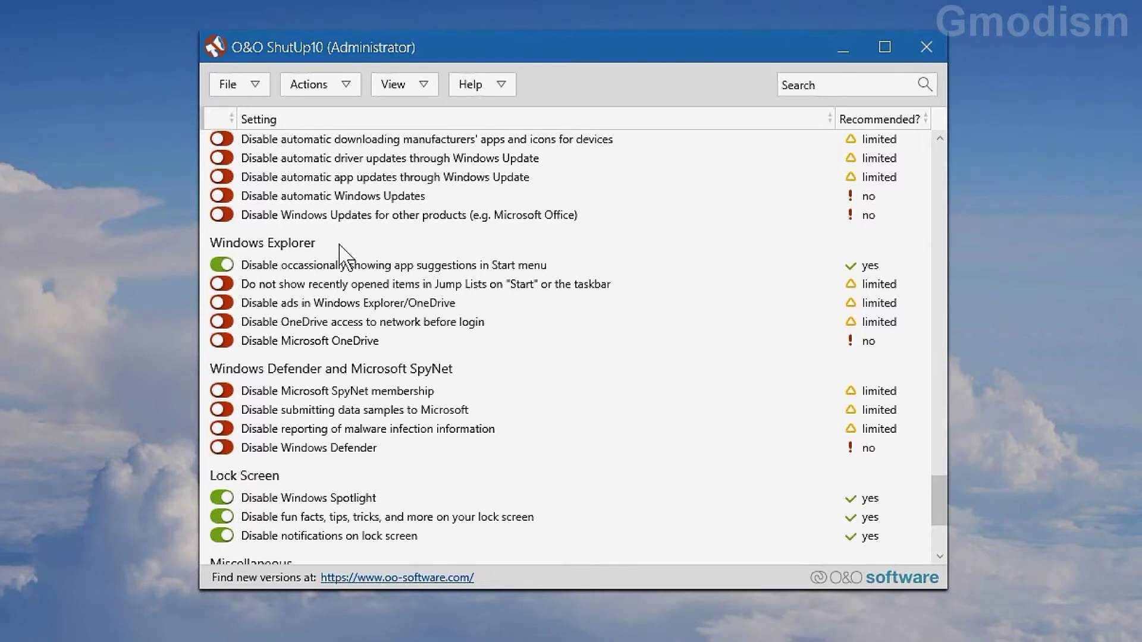
# Switch on Disable ads in Explorer/OneDrive, OneDrive network access before login, and Microsoft OneDrive.
pyautogui.click(221, 303)
pyautogui.click(222, 321)
pyautogui.click(223, 342)
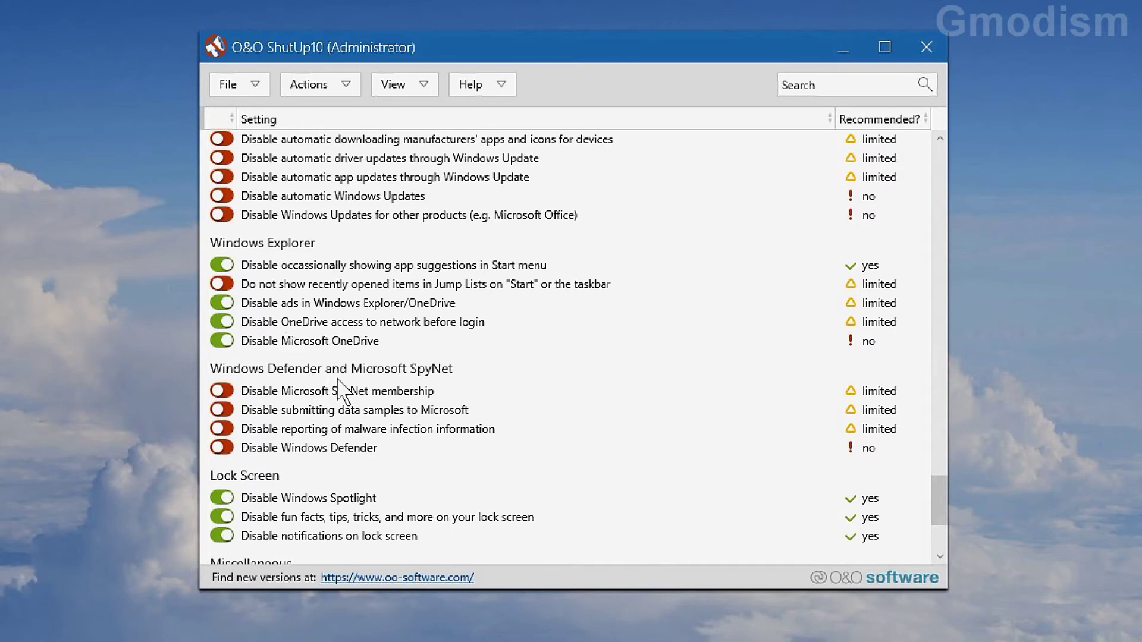
pyautogui.scroll(-2, 339, 387)
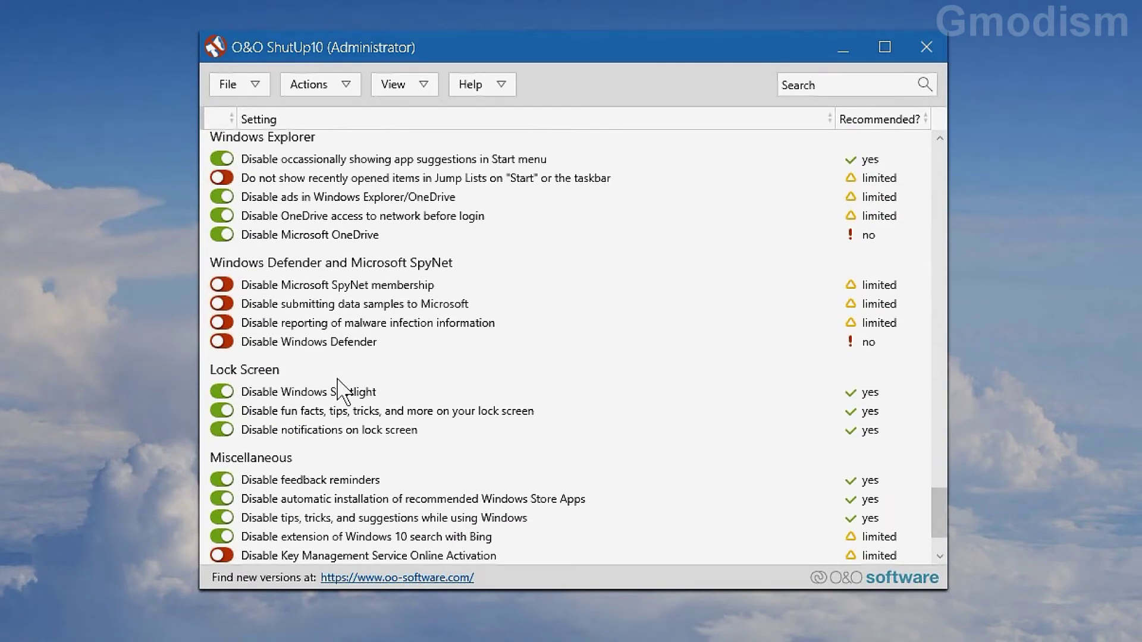
pyautogui.scroll(-2, 339, 389)
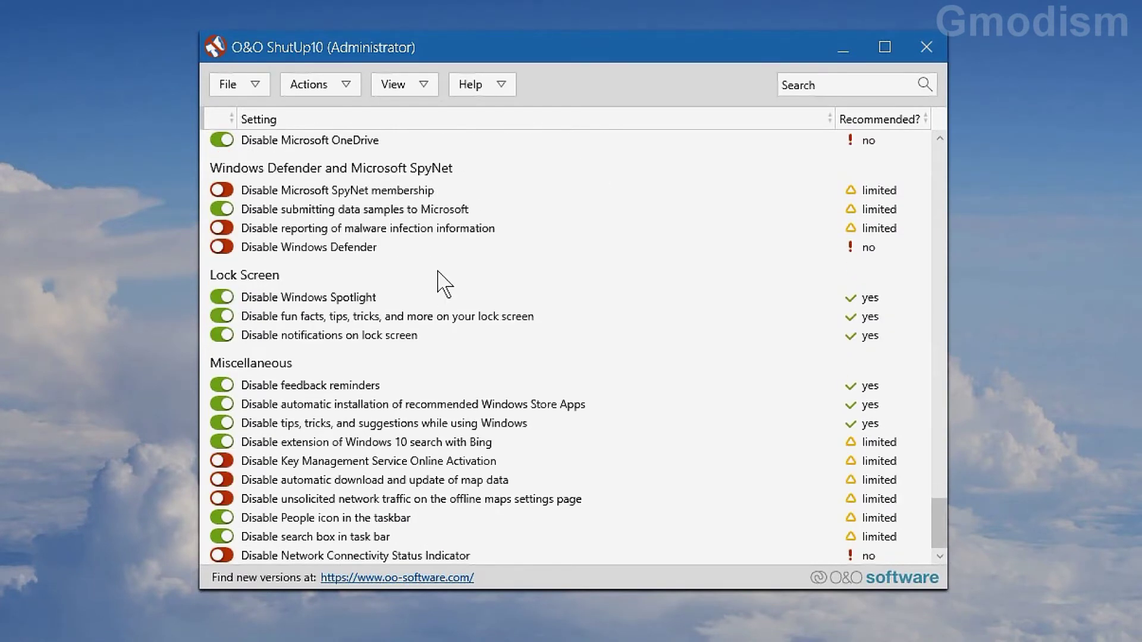
pyautogui.scroll(8, 444, 285)
pyautogui.scroll(-1, 447, 285)
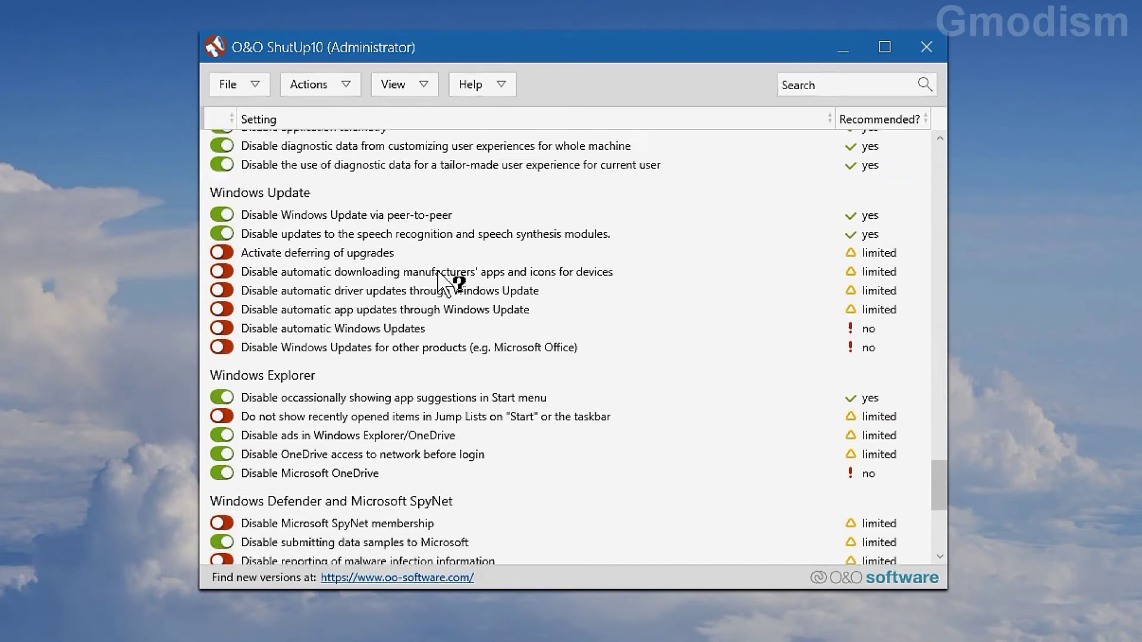
pyautogui.scroll(-1, 445, 284)
pyautogui.scroll(-1, 444, 284)
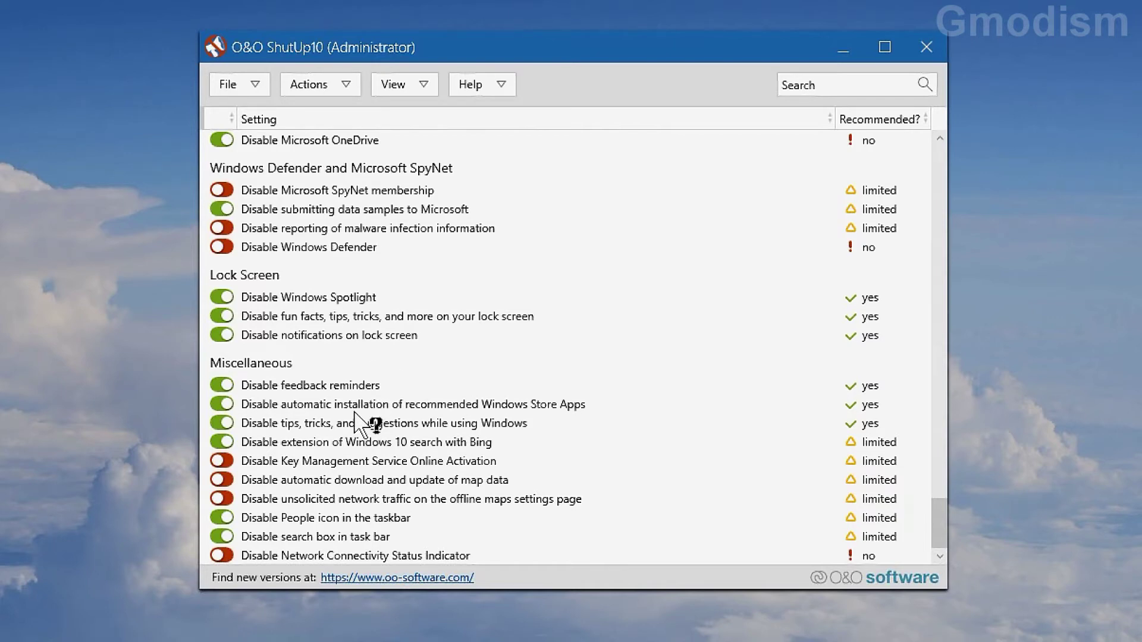
pyautogui.click(342, 84)
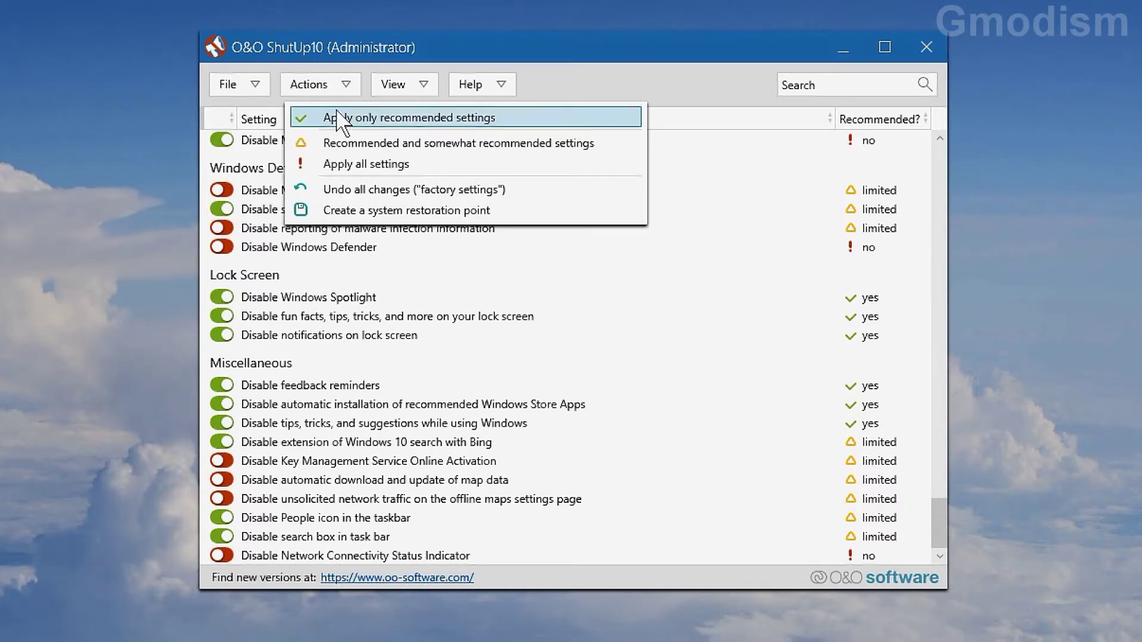
pyautogui.click(340, 82)
pyautogui.click(342, 83)
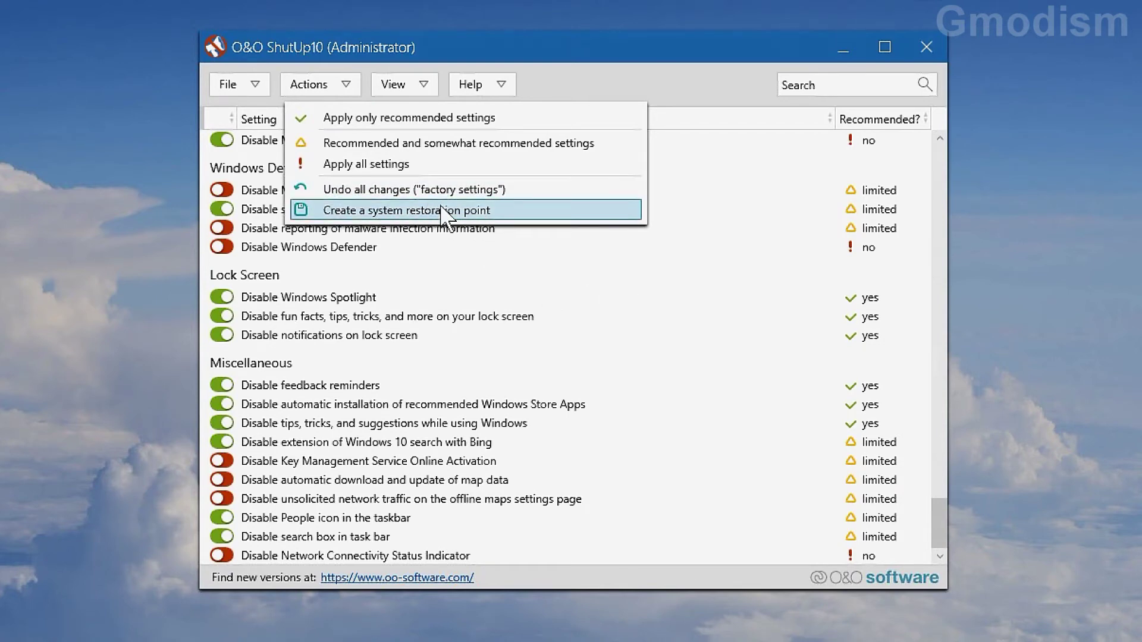
pyautogui.click(642, 89)
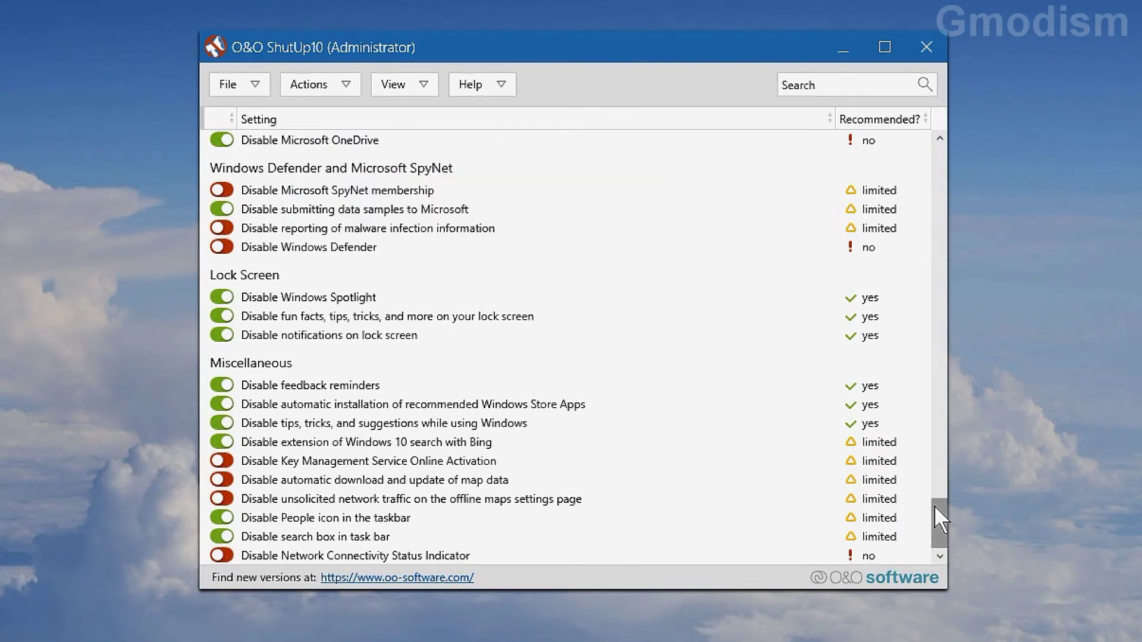
# Return to the top of the settings list and close the O&O ShutUp10 window.
pyautogui.moveTo(938, 513); pyautogui.dragTo(971, 142)
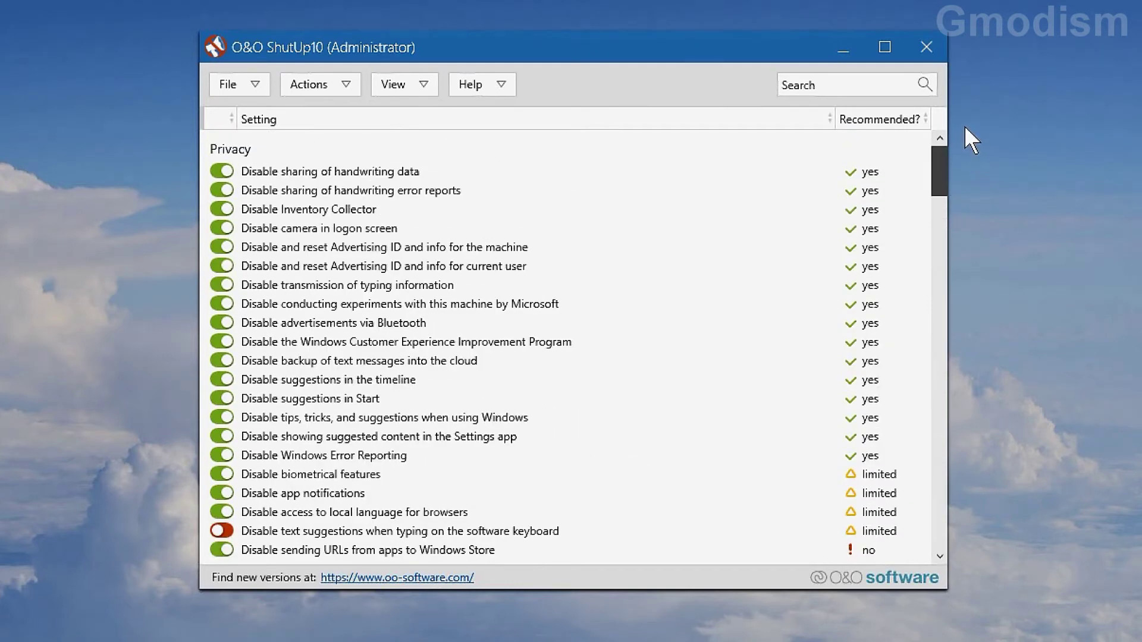
pyautogui.click(248, 89)
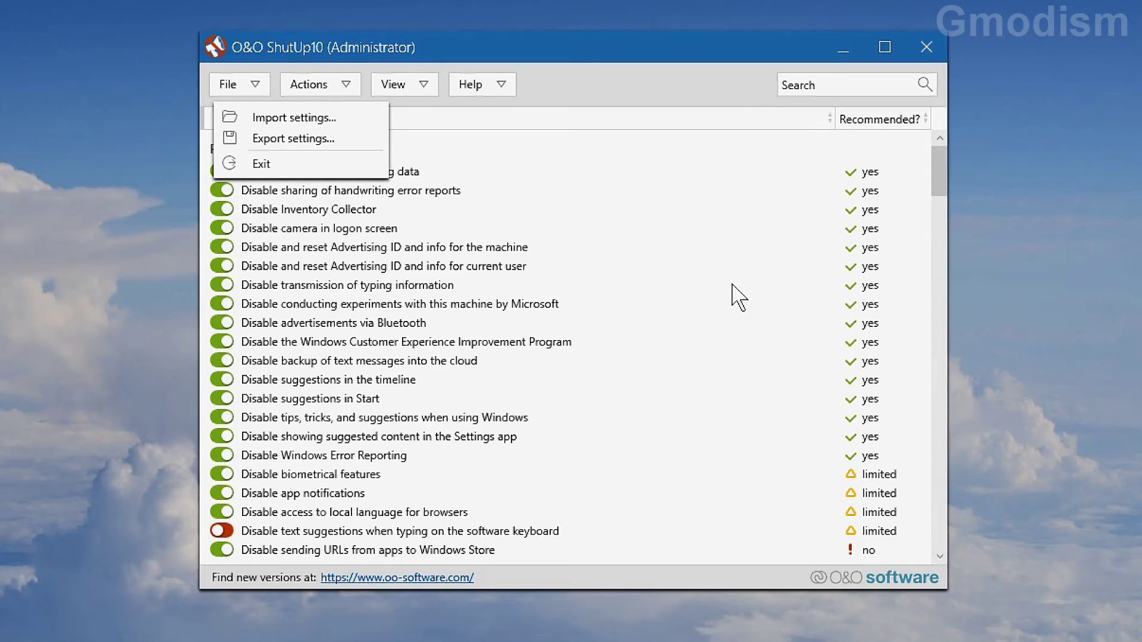
pyautogui.click(780, 43)
pyautogui.click(929, 42)
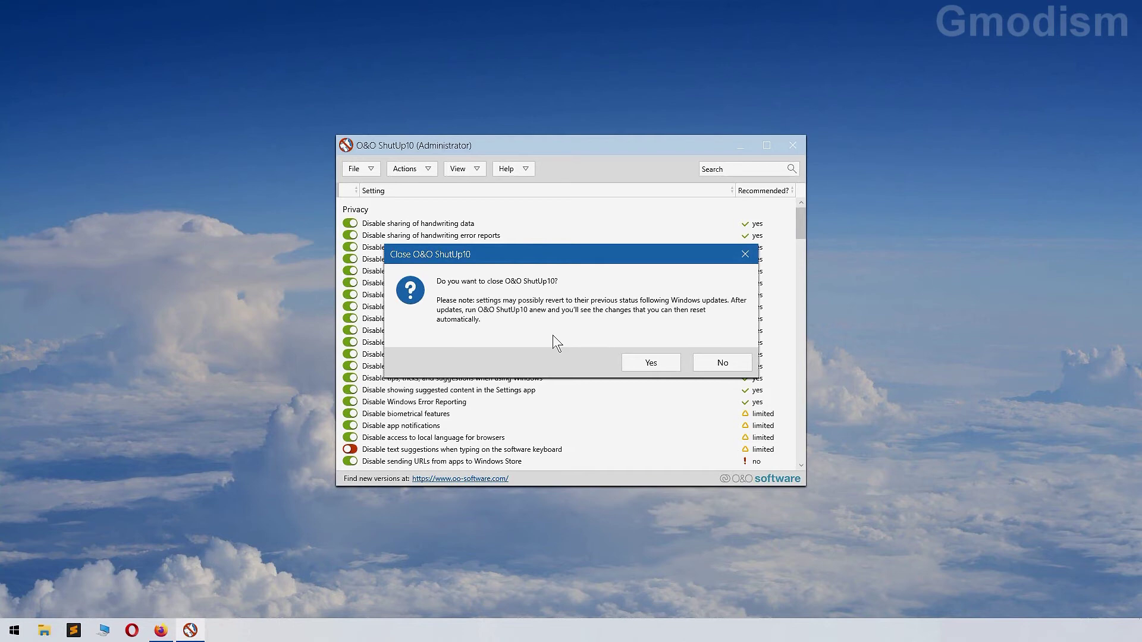
# Answer Yes to the Close O&O ShutUp10 confirmation, leaving the Reboot System notice shown.
pyautogui.click(663, 368)
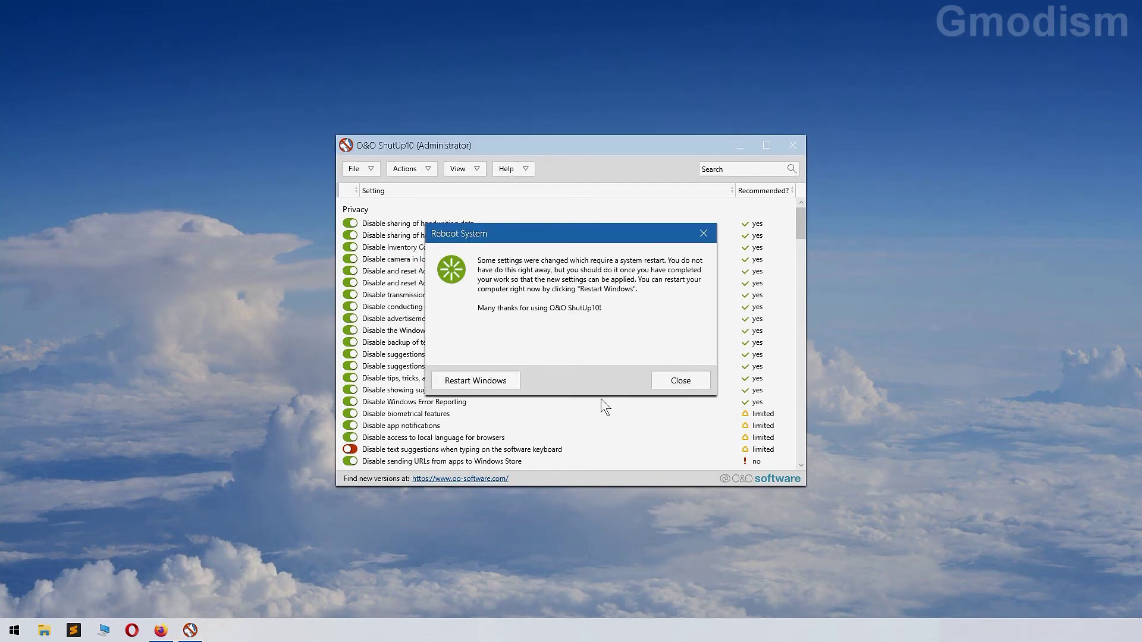